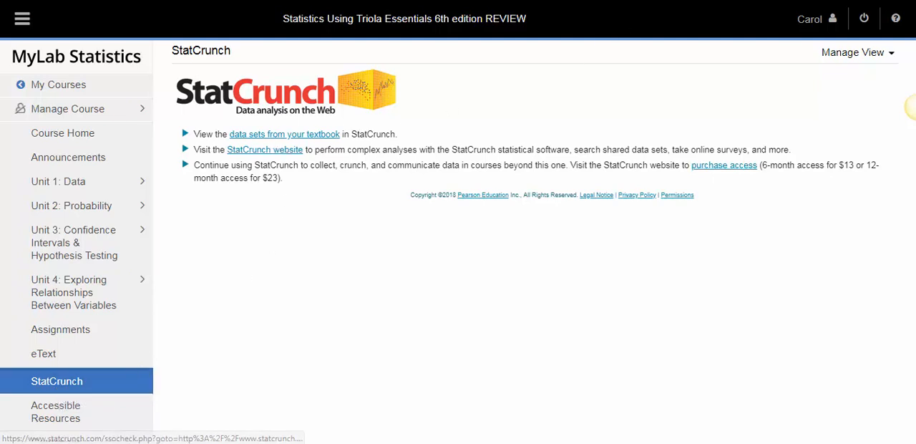
# Open the Births data set from the textbook's list of data sets.
pyautogui.hotkey('ctrl', 'Tab')
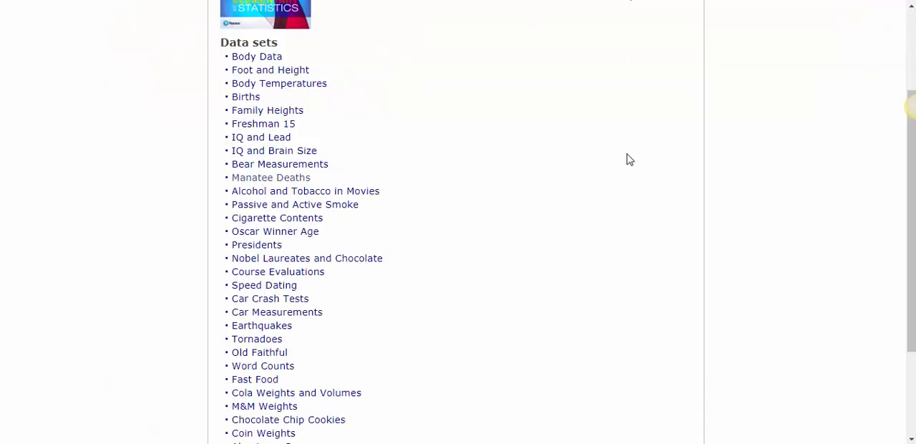
pyautogui.click(251, 98)
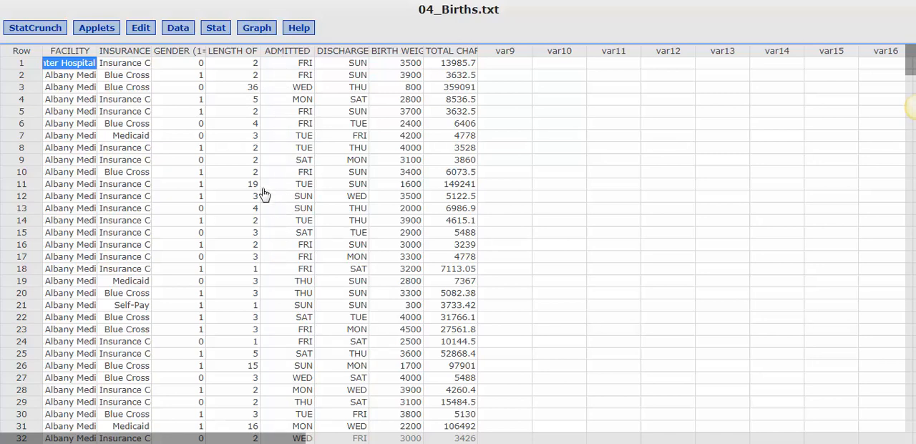
# Create a frequency bar plot with data from the ADMITTED column and reposition the resulting graph window.
pyautogui.click(259, 29)
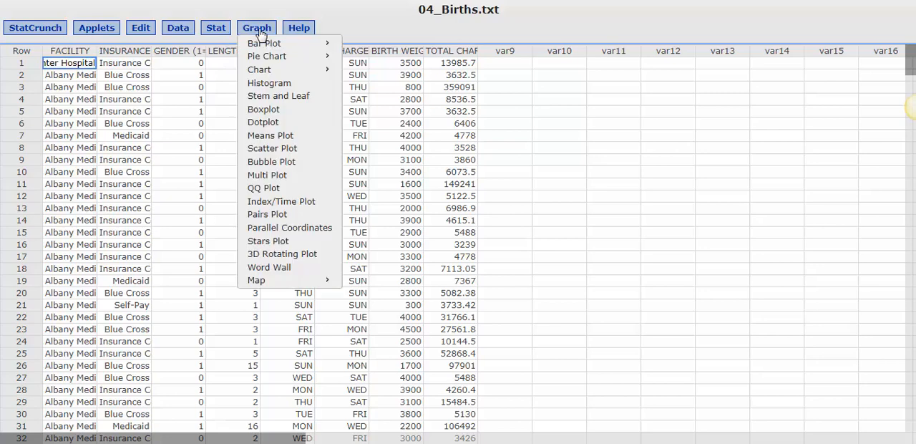
pyautogui.moveTo(285, 46)
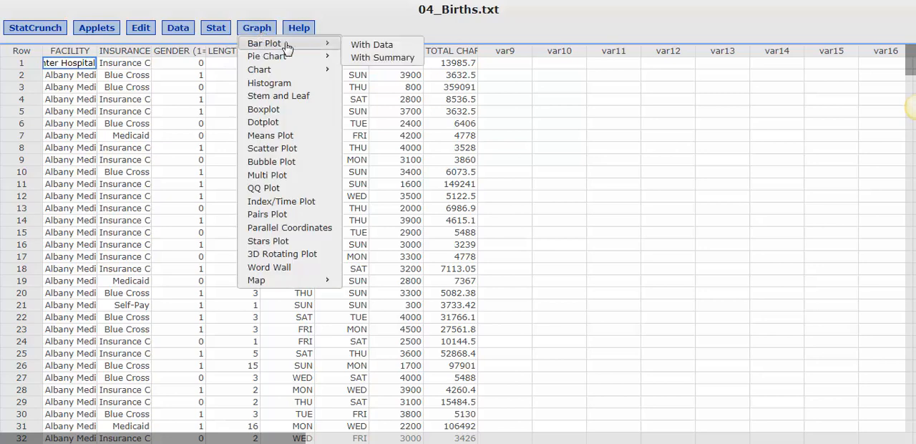
pyautogui.click(379, 47)
pyautogui.moveTo(390, 15); pyautogui.dragTo(500, 15)
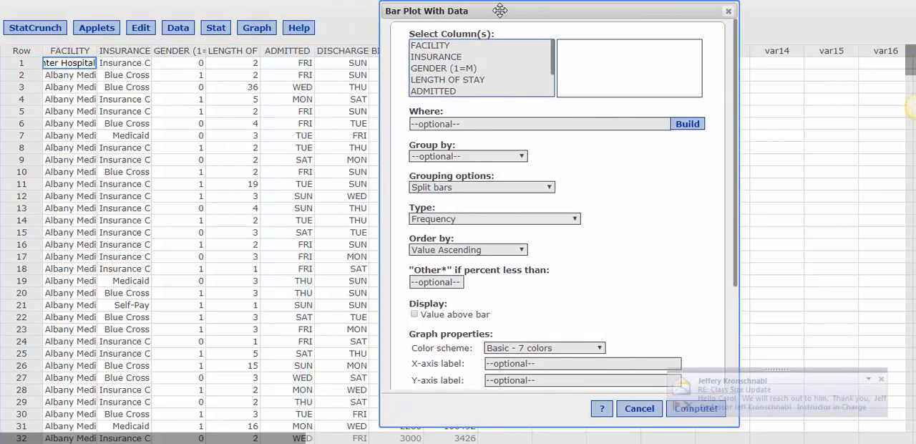
pyautogui.click(881, 380)
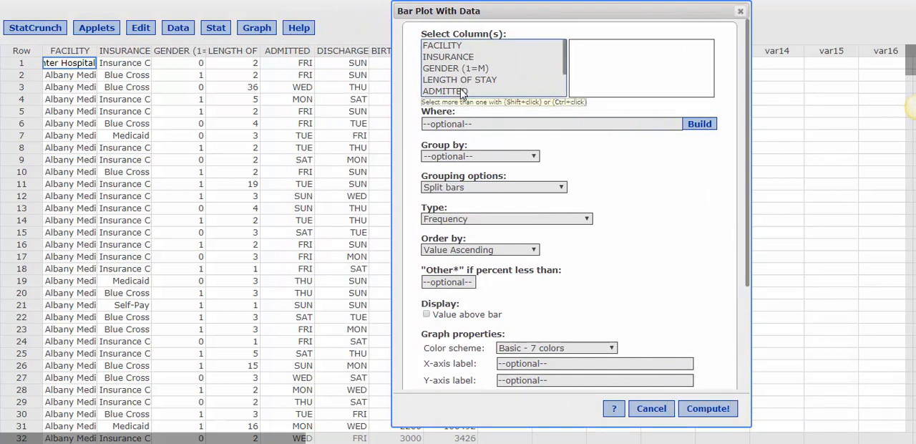
pyautogui.click(464, 90)
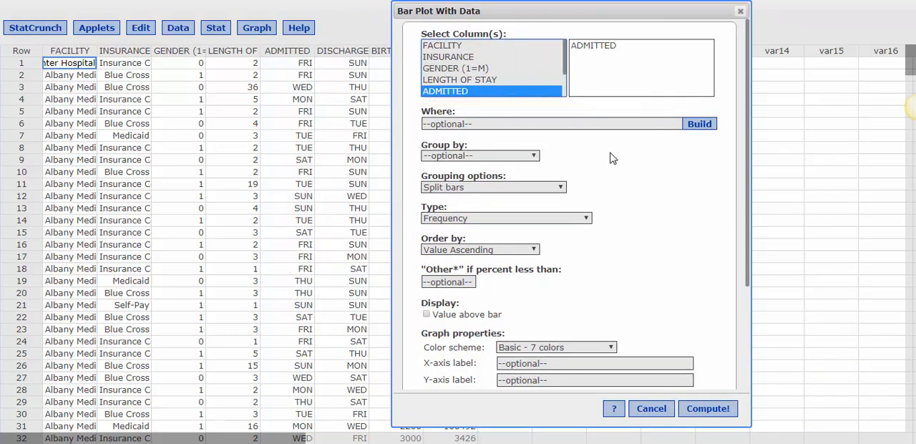
pyautogui.click(481, 219)
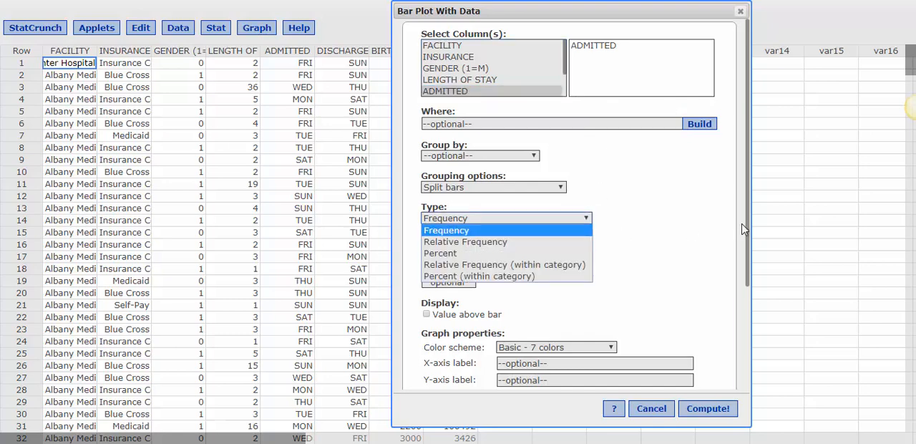
pyautogui.click(712, 201)
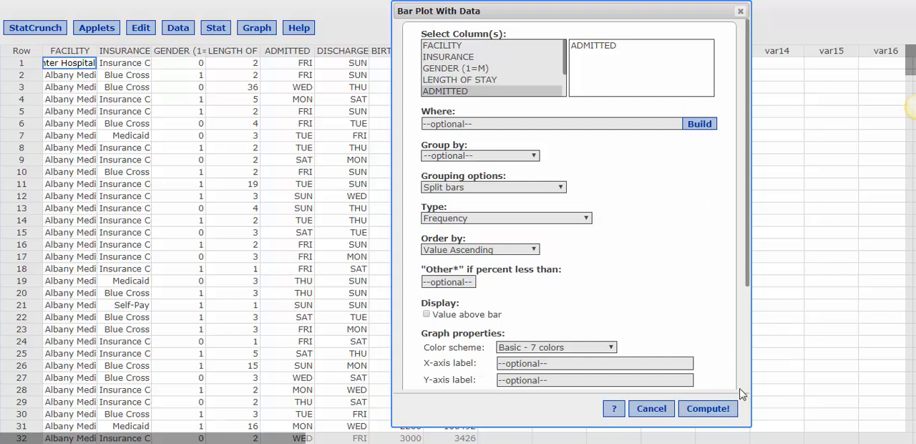
pyautogui.click(710, 409)
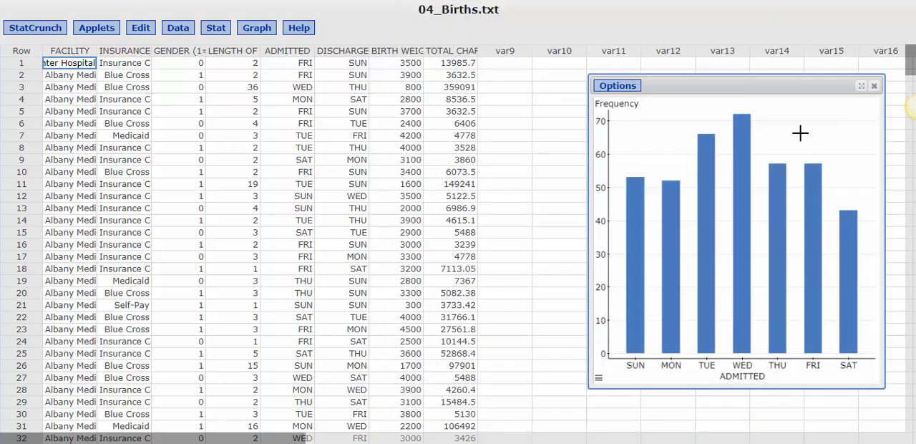
pyautogui.moveTo(739, 86); pyautogui.dragTo(657, 54)
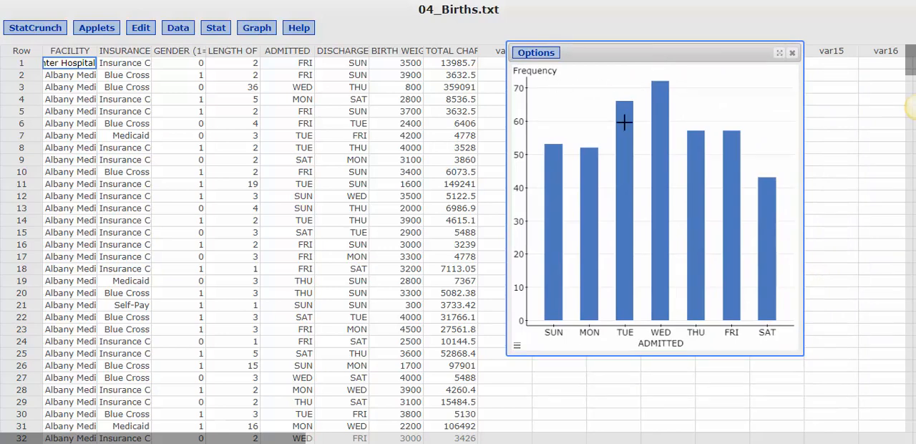
# Edit the ADMITTED bar plot so its bars are ordered by Count Descending.
pyautogui.click(536, 55)
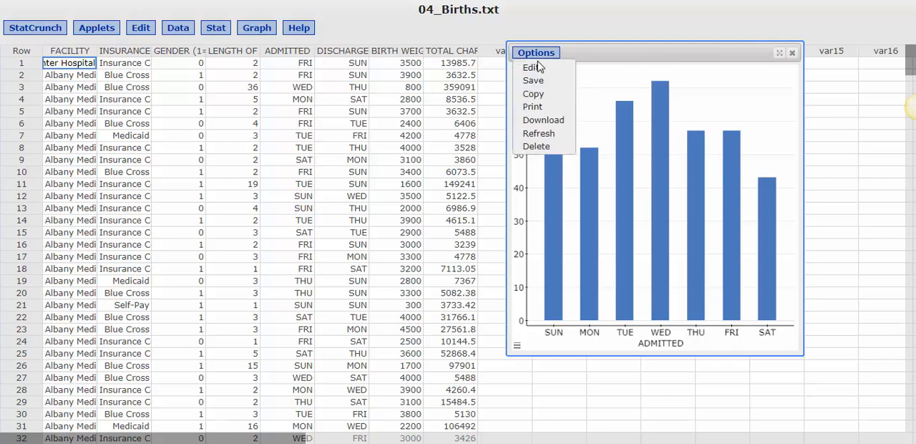
pyautogui.click(536, 66)
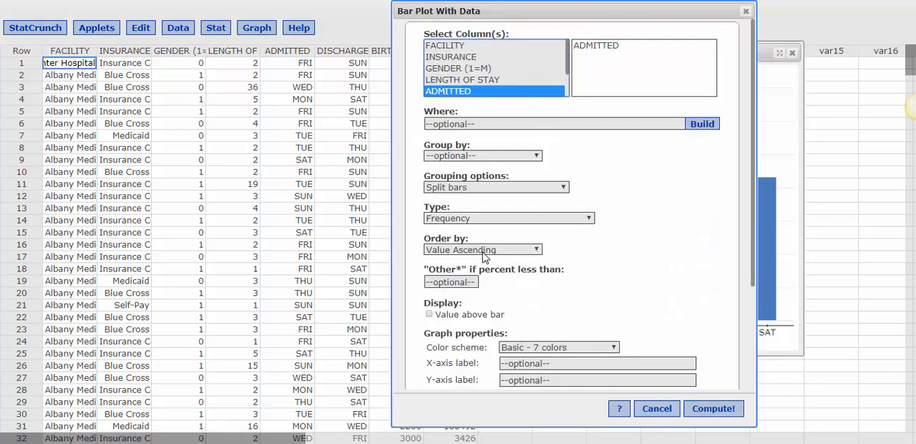
pyautogui.click(466, 251)
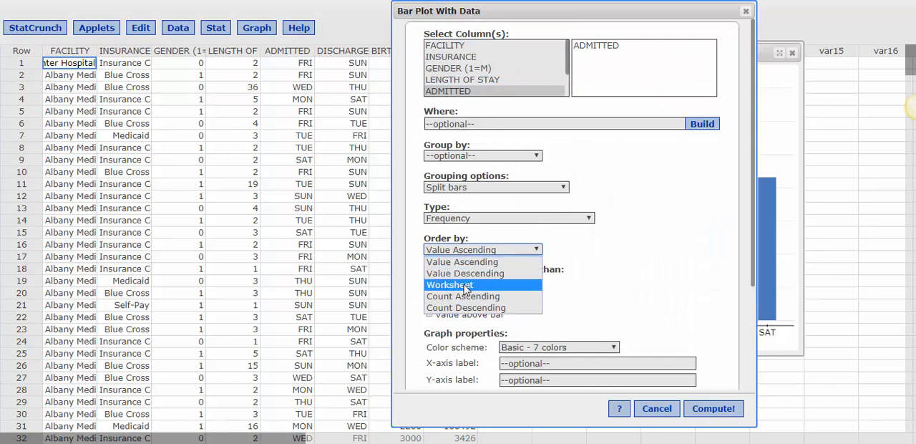
pyautogui.click(463, 308)
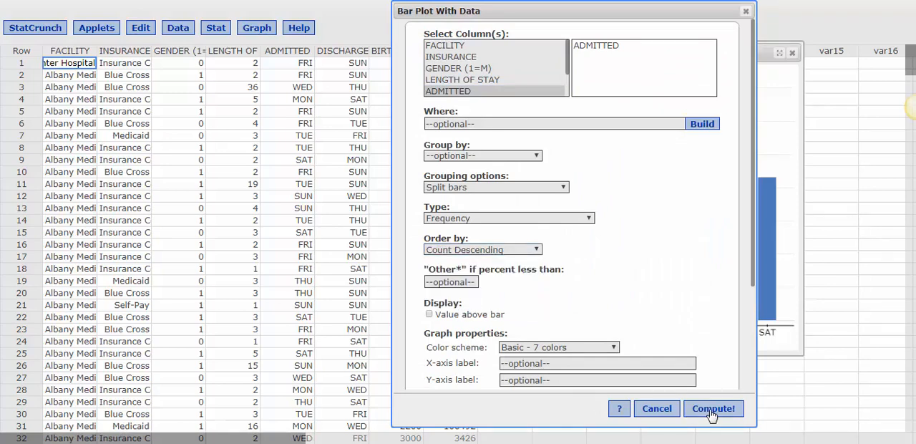
pyautogui.click(713, 409)
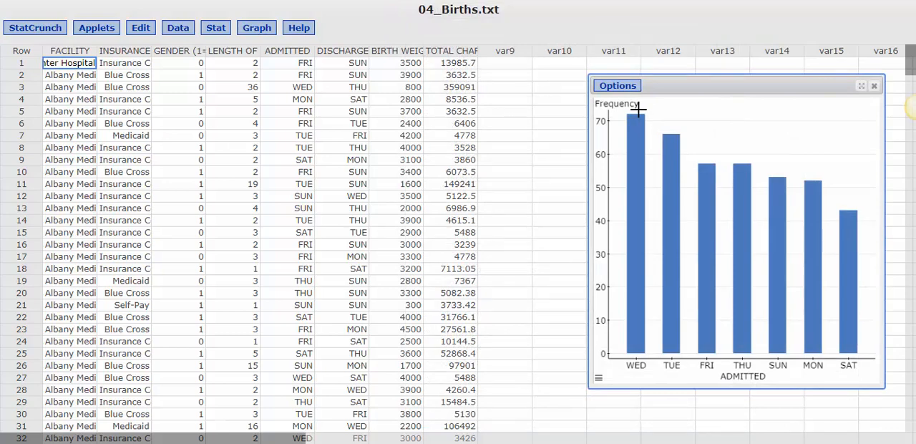
pyautogui.moveTo(848, 214)
# Create a pie chart with data from the ADMITTED column and place it beside the bar plot.
pyautogui.click(265, 33)
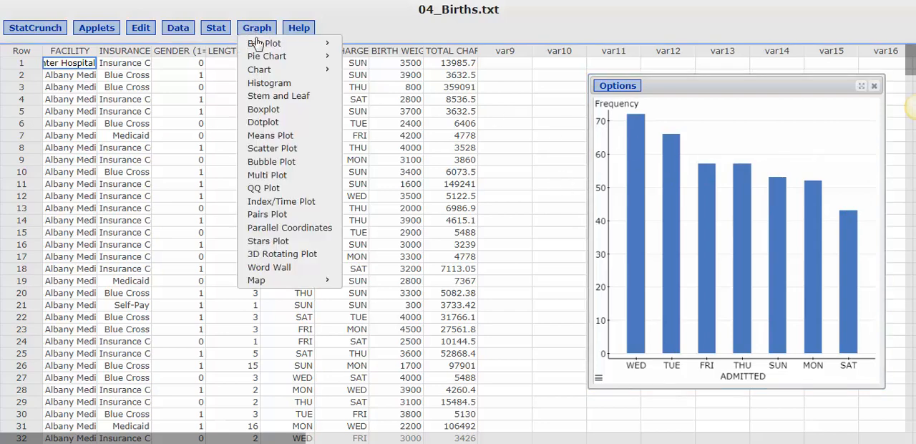
pyautogui.moveTo(260, 59)
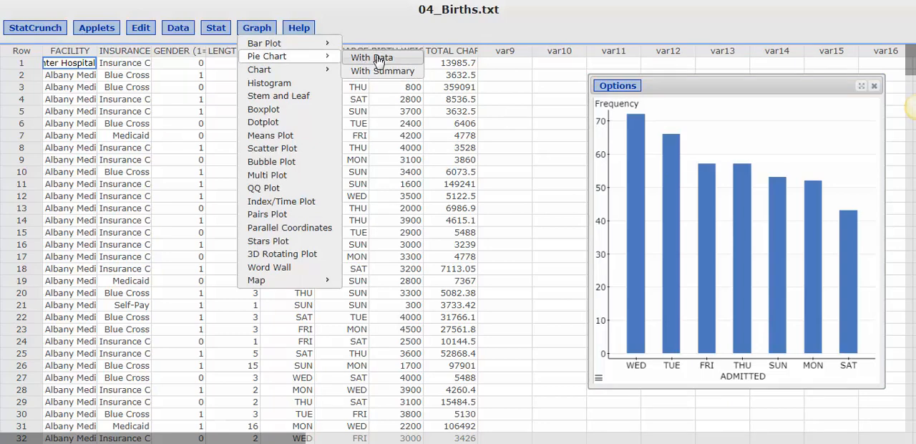
pyautogui.click(375, 49)
pyautogui.click(365, 92)
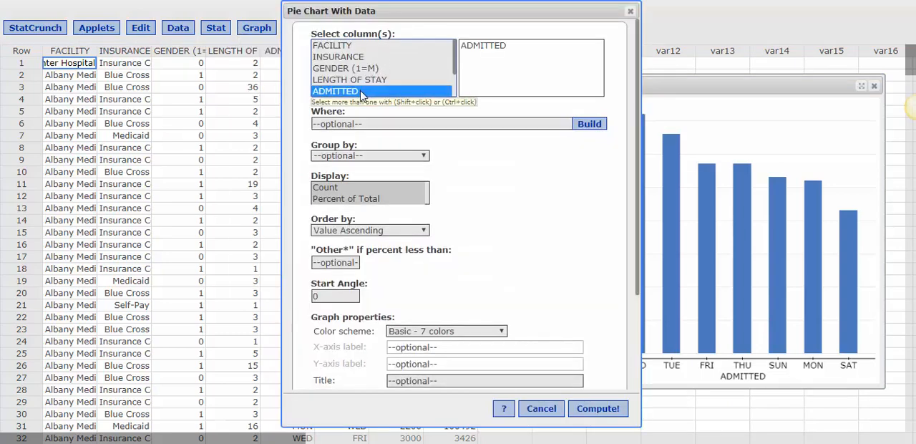
pyautogui.click(587, 412)
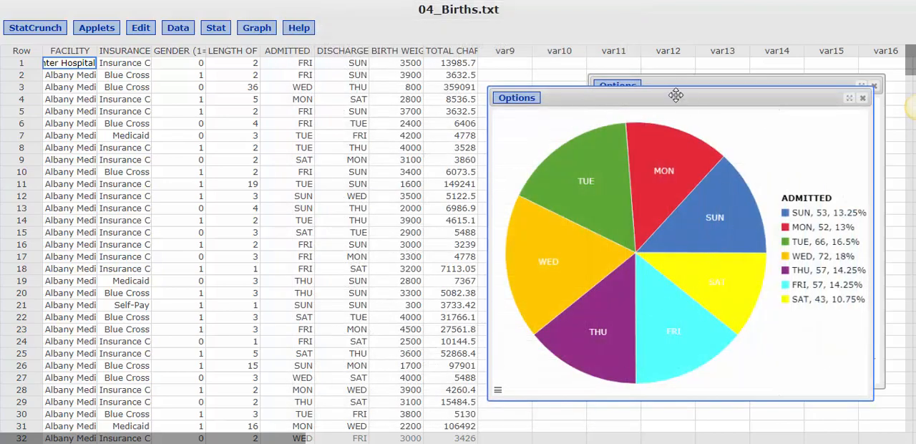
pyautogui.moveTo(675, 94); pyautogui.dragTo(308, 46)
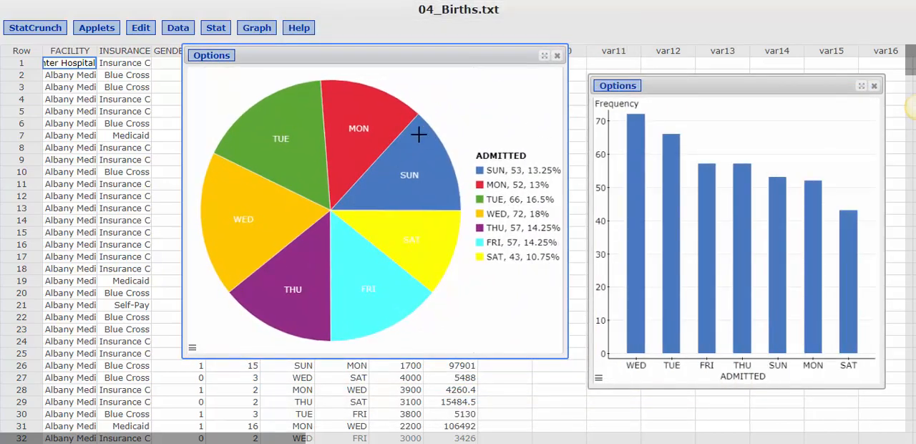
pyautogui.moveTo(375, 259)
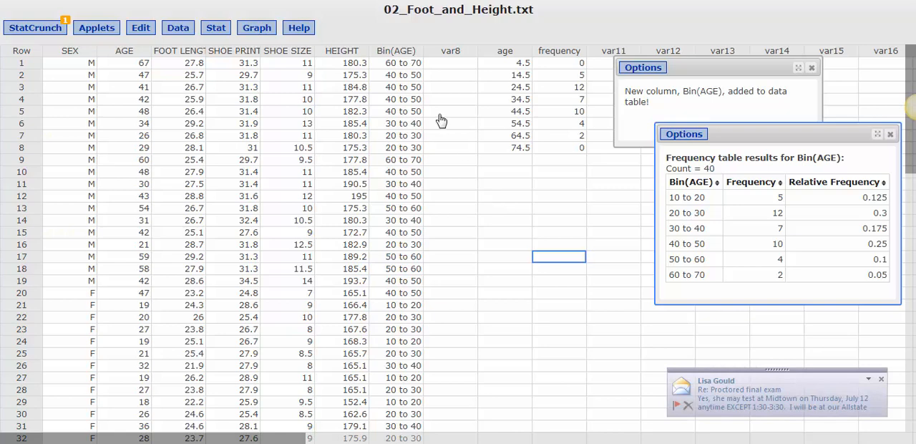
pyautogui.click(178, 28)
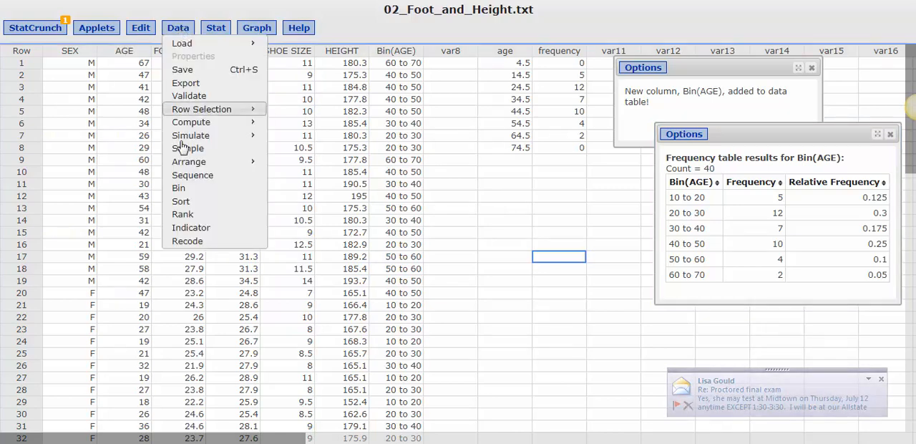
pyautogui.click(184, 189)
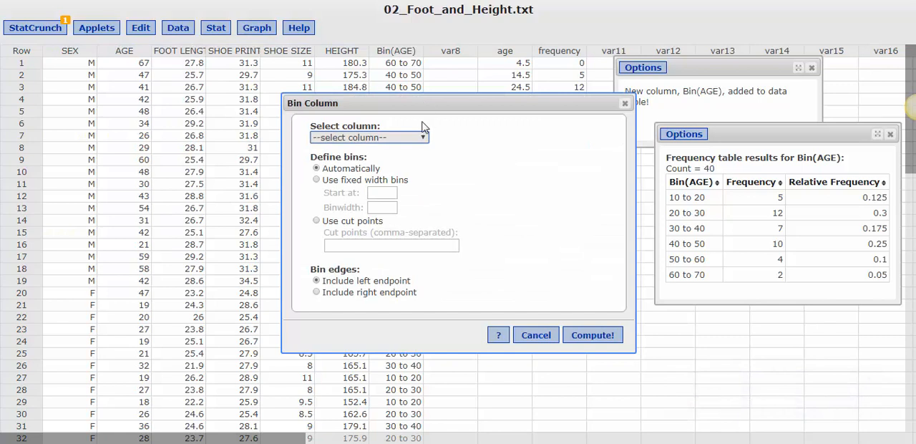
pyautogui.click(407, 139)
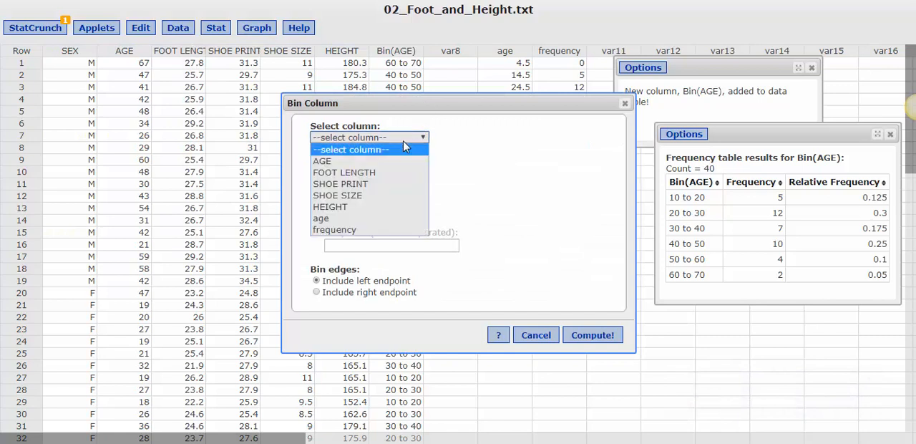
pyautogui.click(349, 159)
pyautogui.click(319, 182)
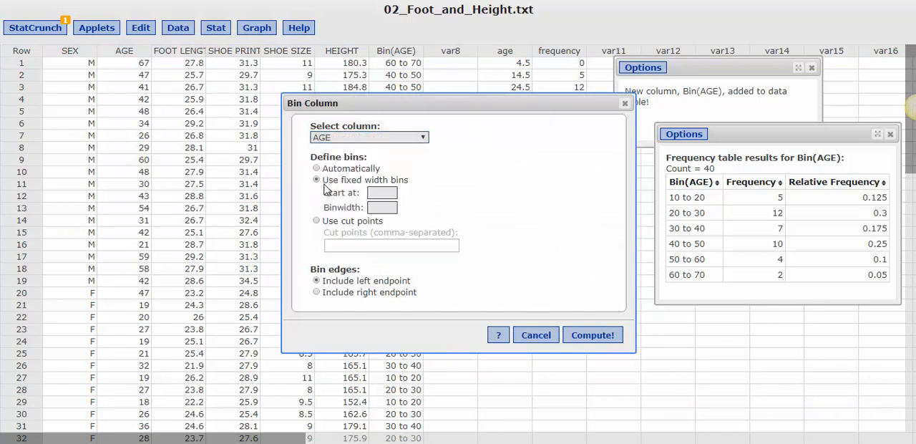
pyautogui.click(380, 192)
pyautogui.click(381, 207)
pyautogui.click(624, 103)
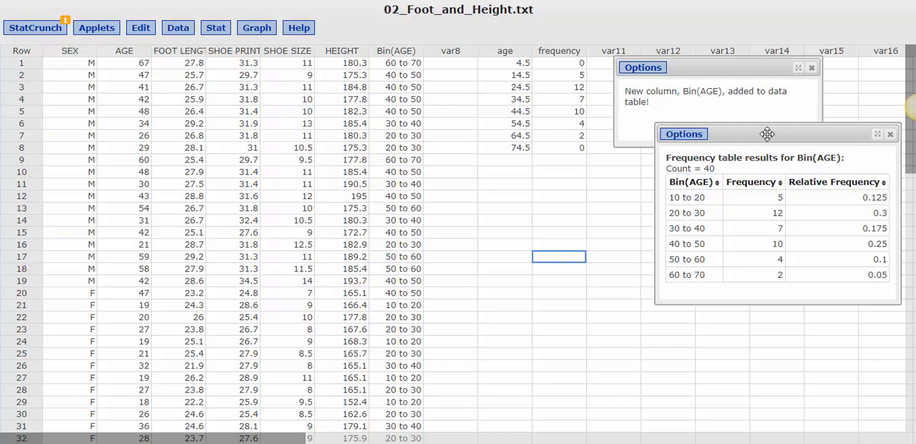
pyautogui.moveTo(743, 135); pyautogui.dragTo(470, 121)
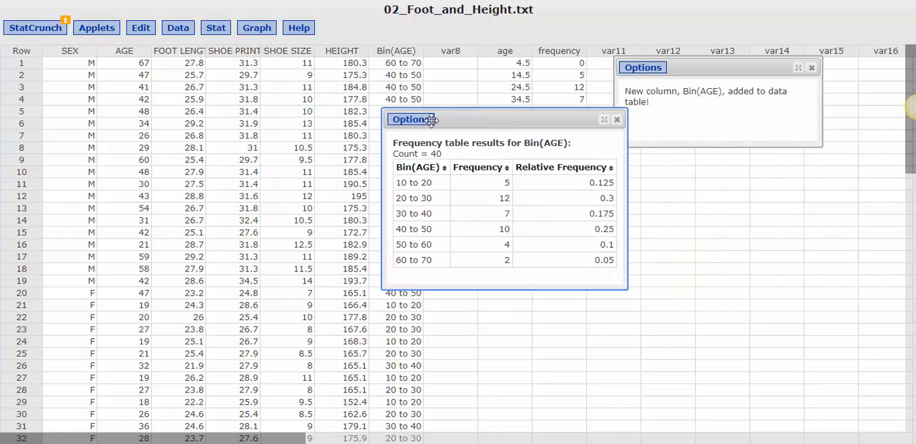
pyautogui.click(216, 28)
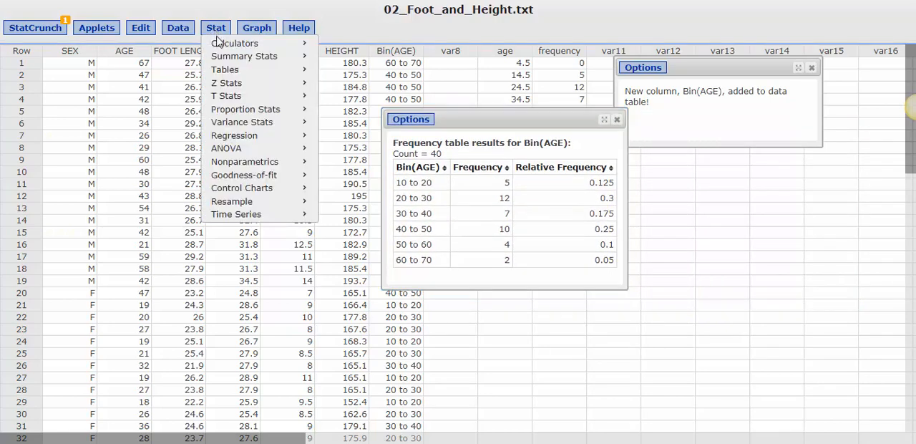
pyautogui.moveTo(224, 71)
pyautogui.click(353, 71)
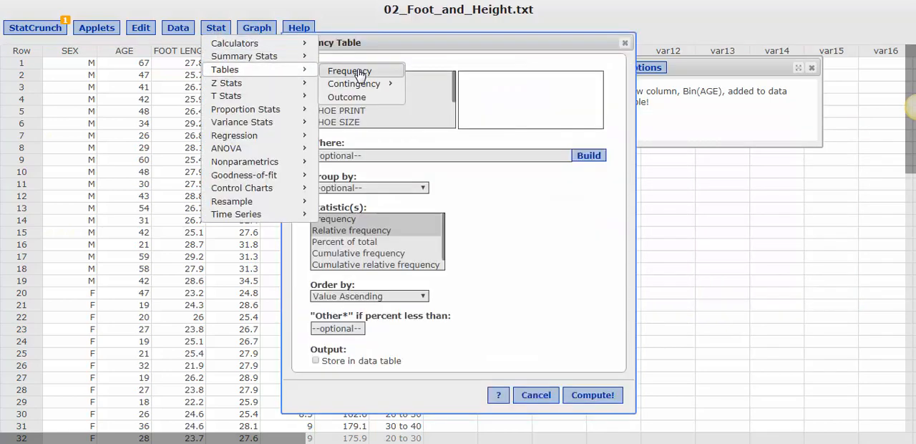
pyautogui.moveTo(453, 93); pyautogui.dragTo(452, 122)
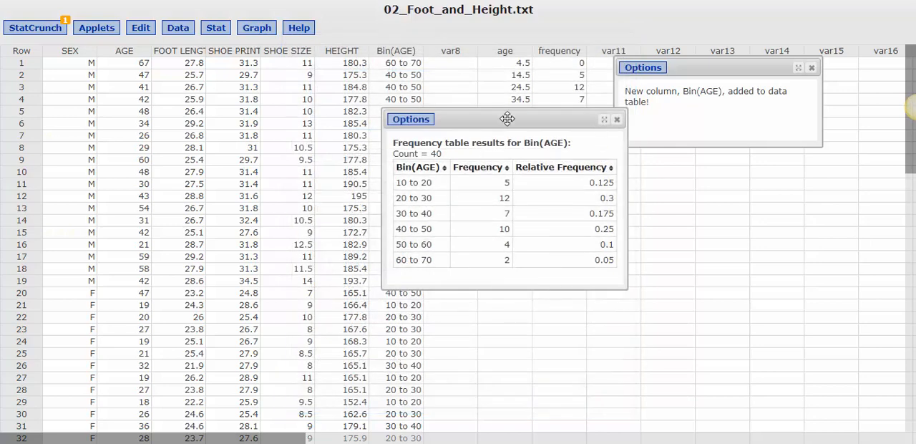
# Create a scatter plot displaying only Lines, with age as X and frequency as Y, keeping the frequency table clear of the source columns.
pyautogui.moveTo(507, 119); pyautogui.dragTo(637, 188)
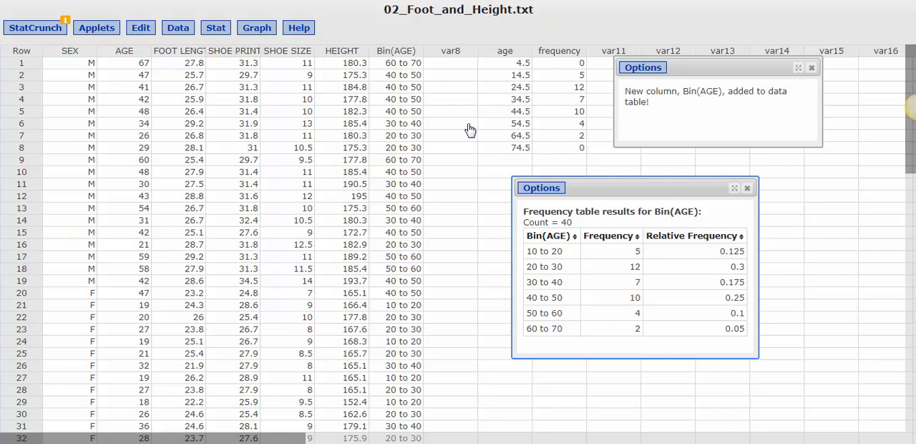
pyautogui.click(259, 29)
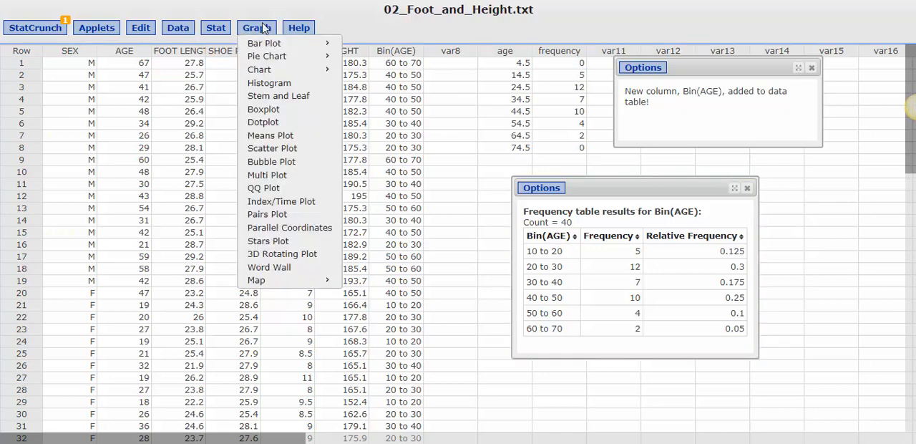
pyautogui.click(269, 151)
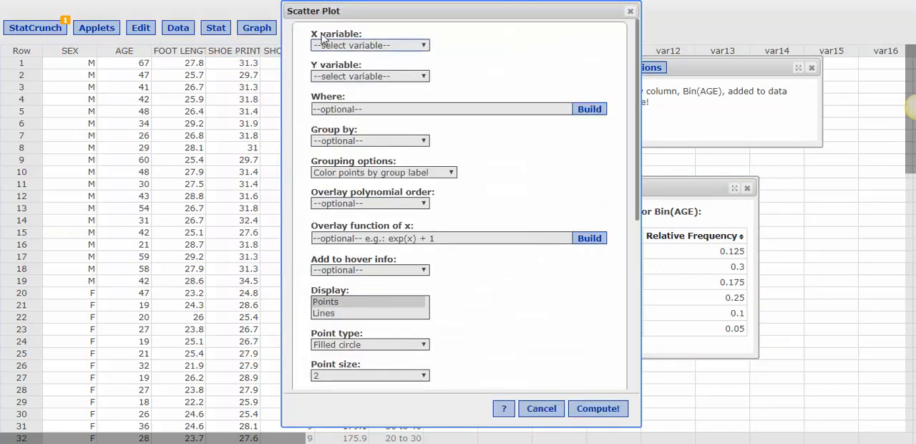
pyautogui.click(326, 47)
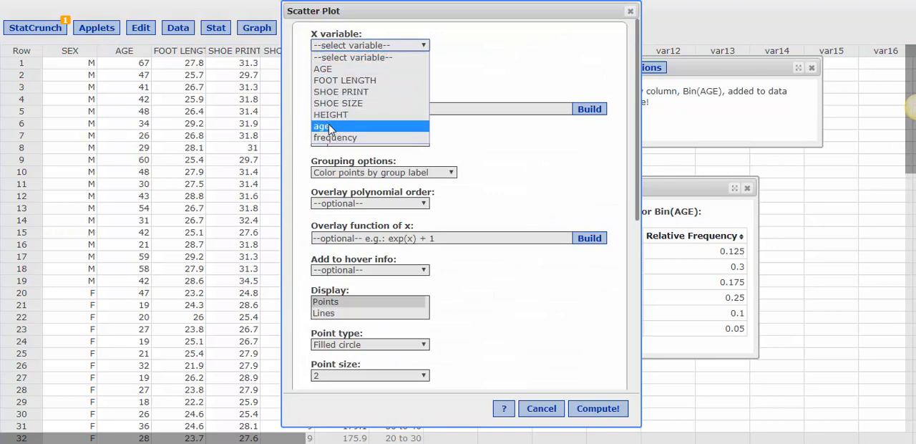
pyautogui.click(354, 127)
pyautogui.moveTo(238, 2); pyautogui.dragTo(216, 2)
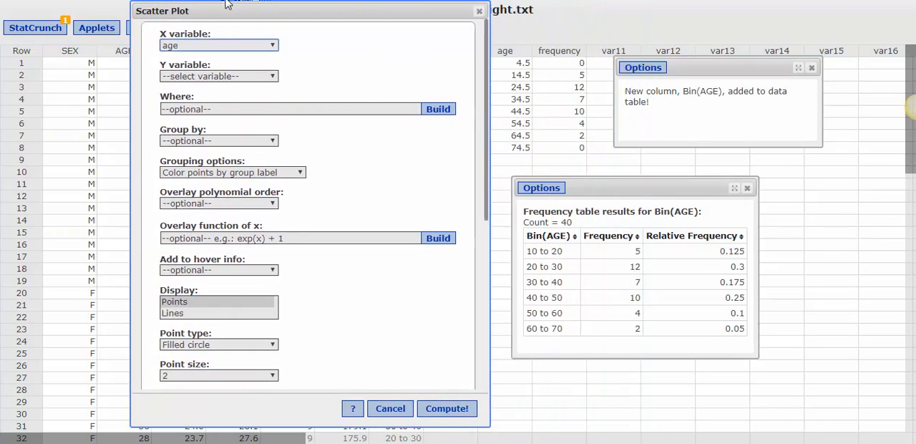
pyautogui.click(258, 76)
pyautogui.click(218, 175)
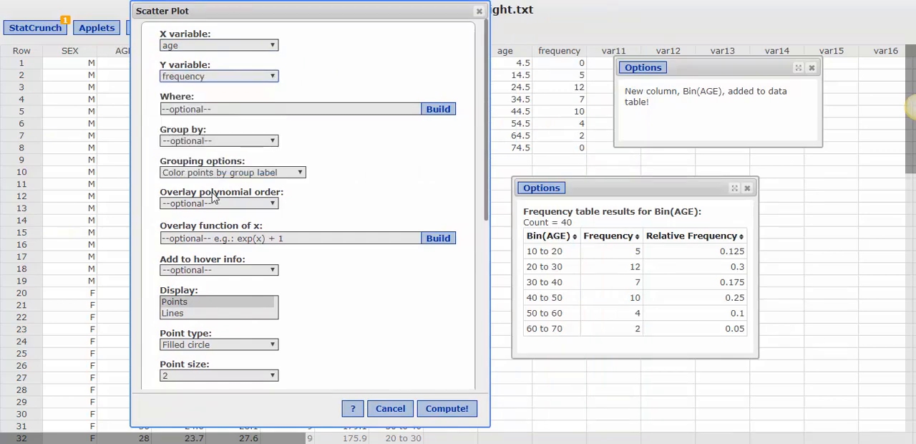
pyautogui.click(193, 312)
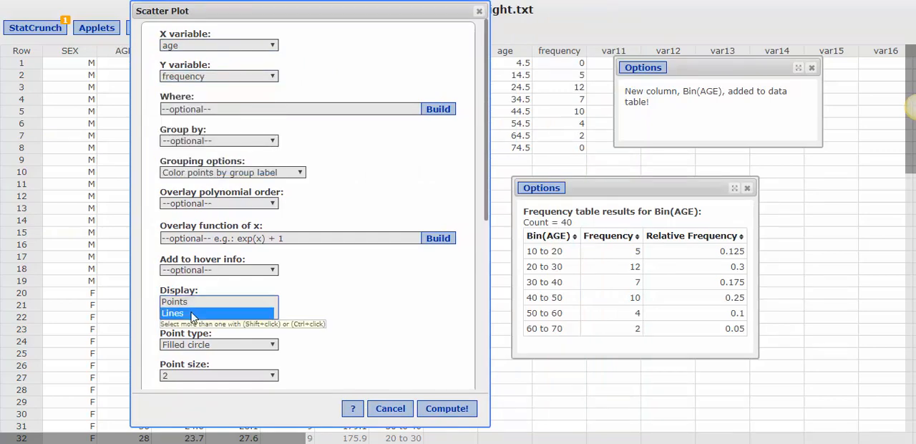
pyautogui.click(449, 405)
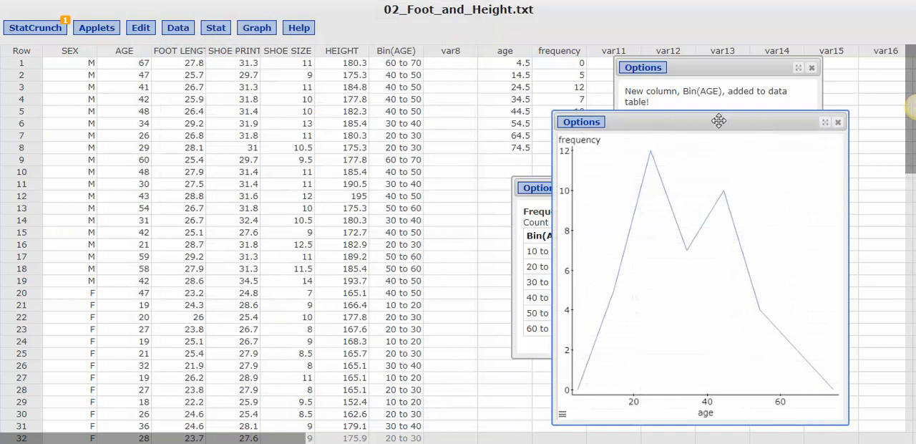
pyautogui.moveTo(719, 121); pyautogui.dragTo(445, 34)
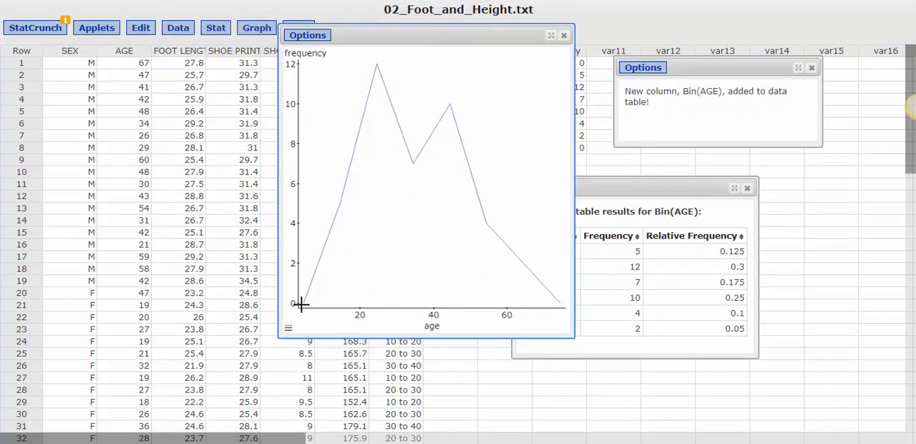